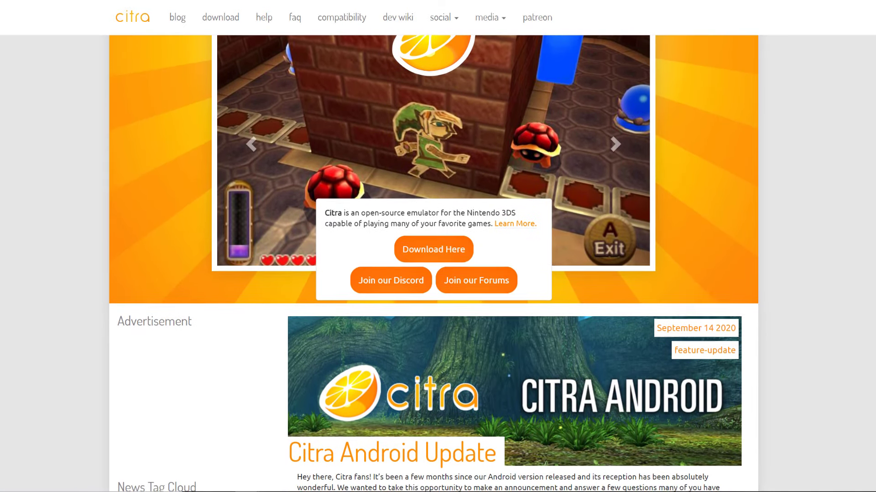
# - Open the Citra game compatibility list and examine the rating categories and tested games
pyautogui.scroll(-1, 433, 228)
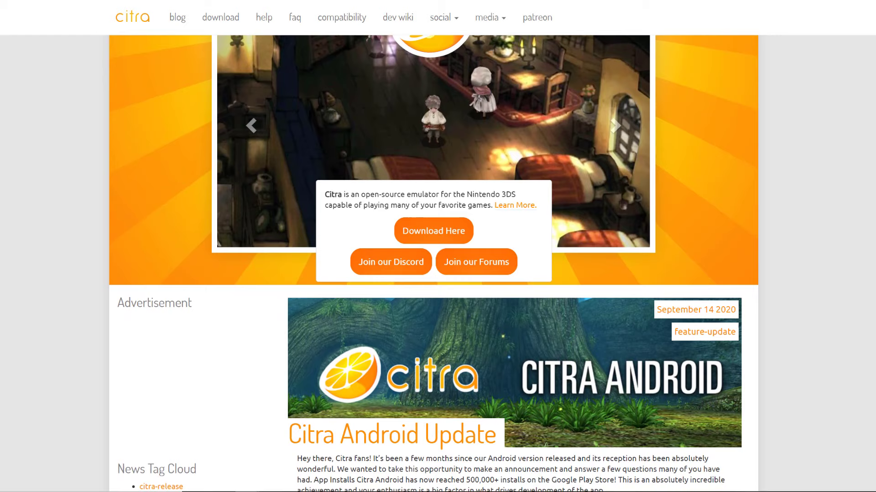
pyautogui.scroll(-2, 433, 228)
pyautogui.click(442, 17)
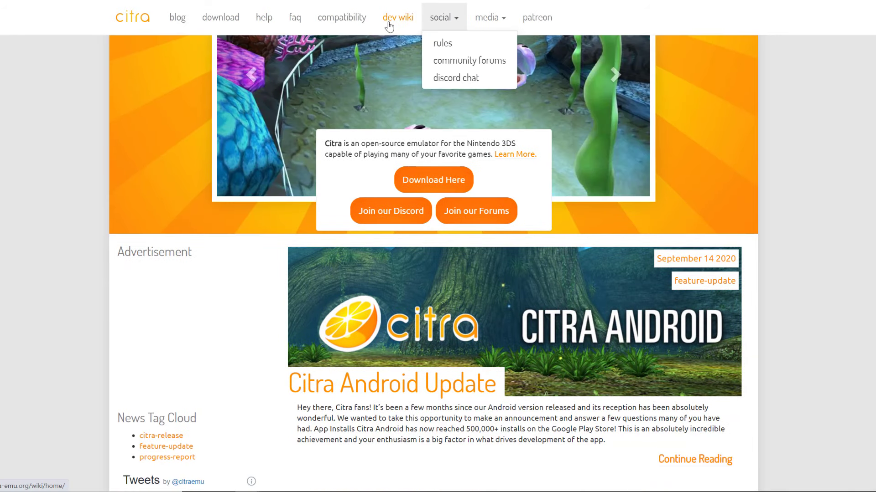
pyautogui.click(341, 24)
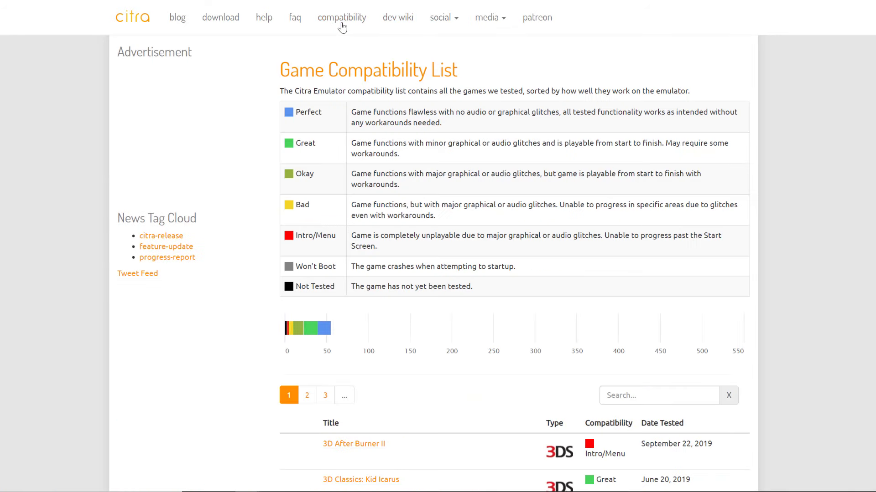
pyautogui.scroll(-1, 355, 21)
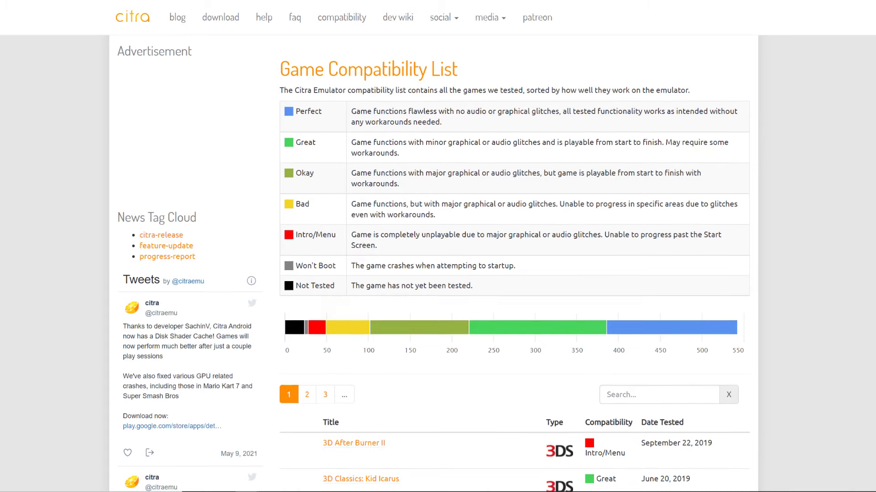
pyautogui.scroll(-1, 355, 22)
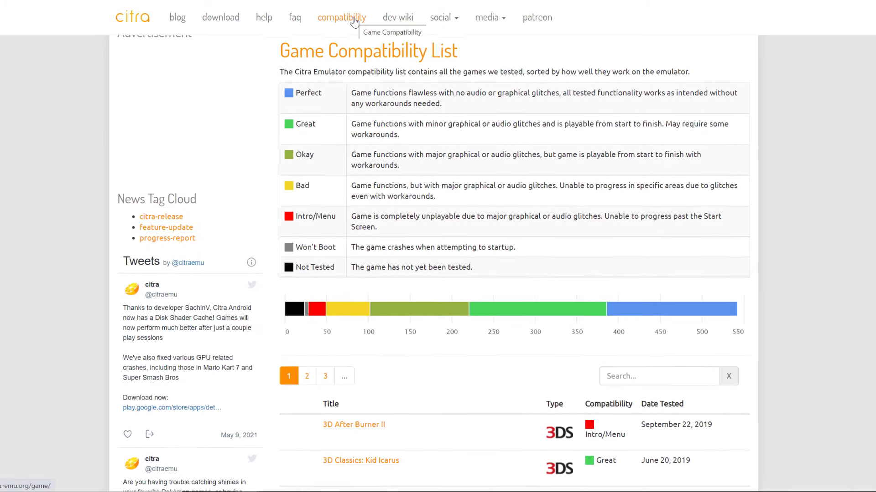
pyautogui.scroll(-1, 354, 22)
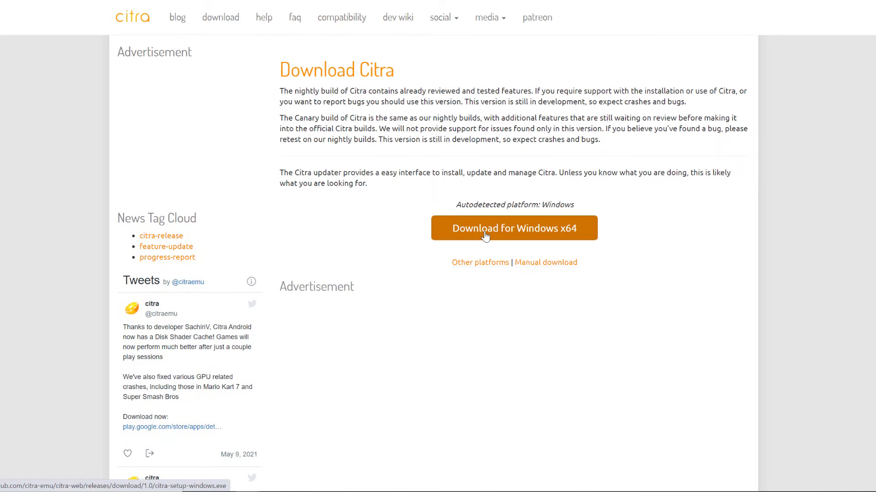
# - Download the Citra setup for Windows x64, start the setup wizard and accept the proposed installation folder
pyautogui.click(487, 269)
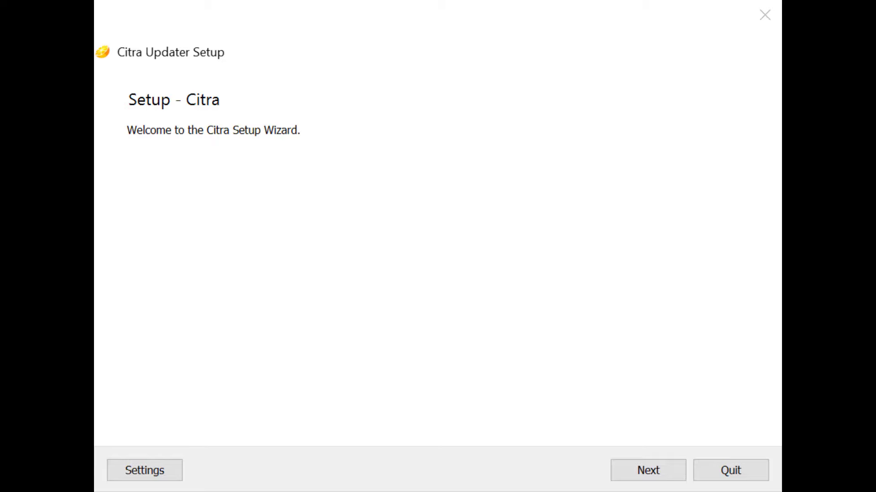
pyautogui.click(652, 474)
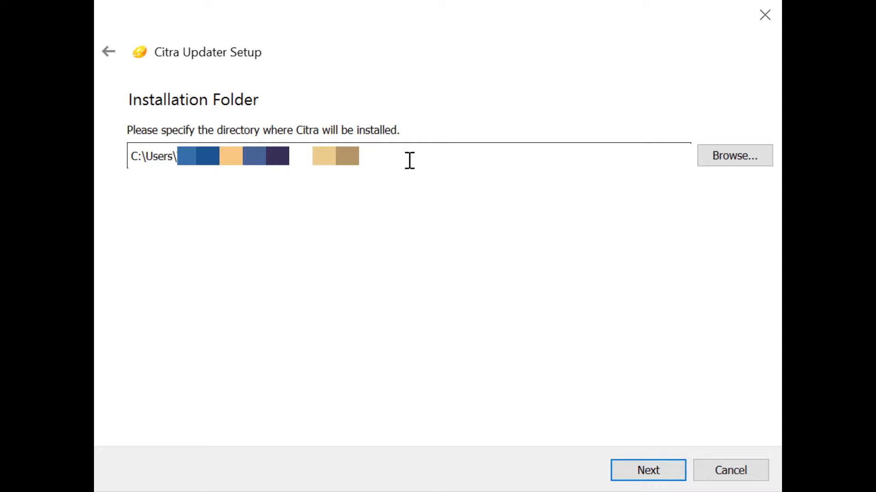
pyautogui.click(647, 470)
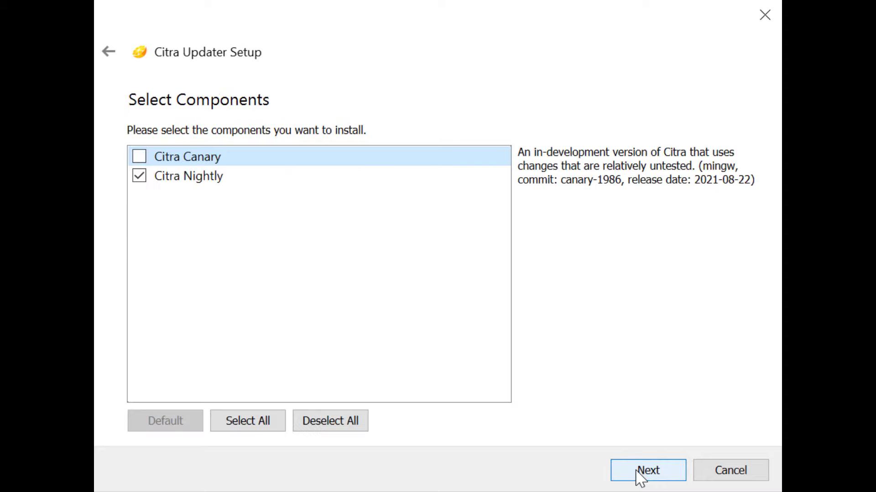
# - Include both Citra Canary and Citra Nightly in the components, accept the licenses and install Citra
pyautogui.click(142, 157)
pyautogui.click(176, 177)
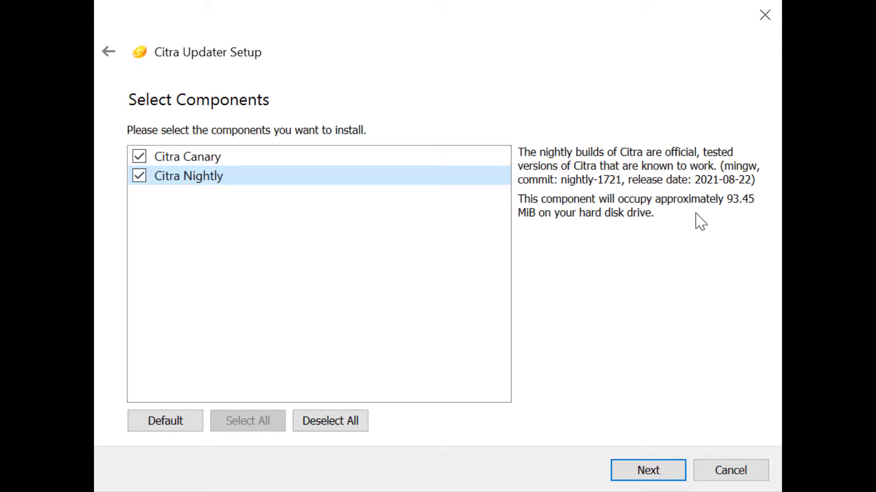
pyautogui.click(184, 163)
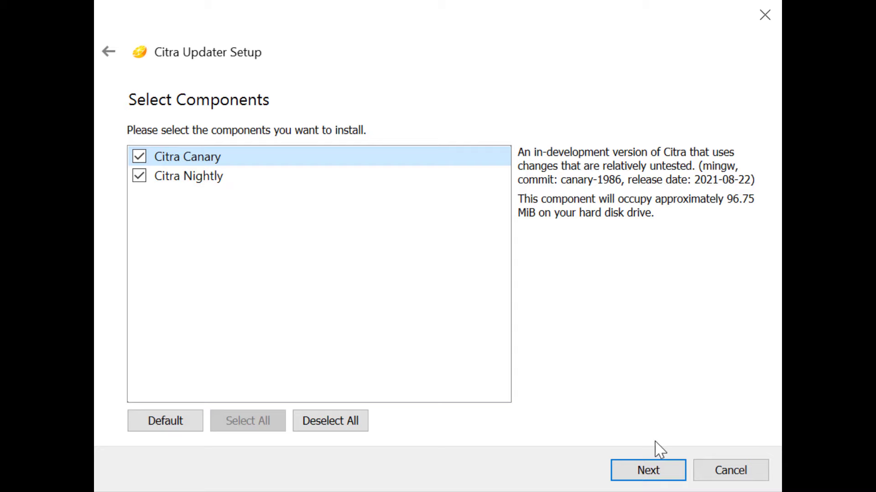
pyautogui.click(646, 474)
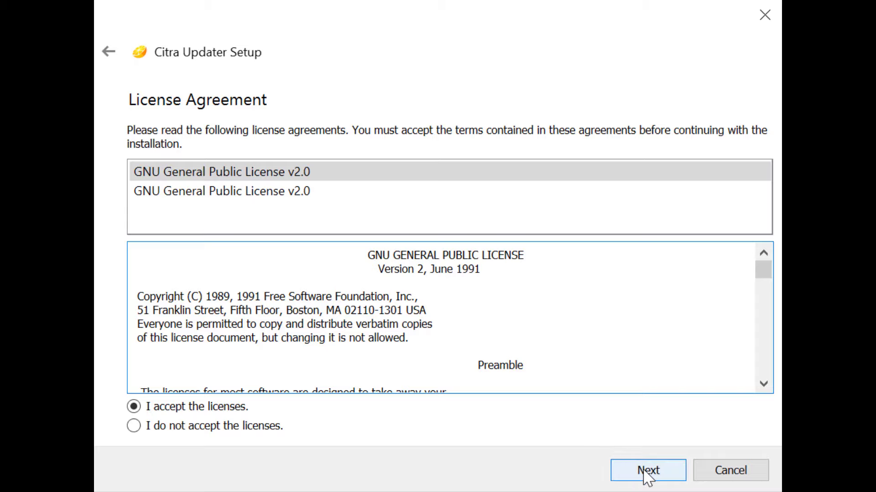
pyautogui.click(644, 475)
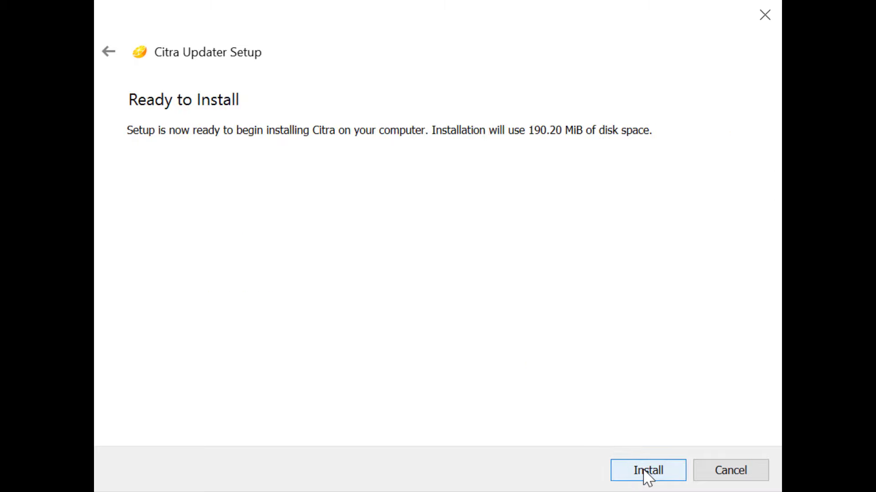
pyautogui.click(644, 471)
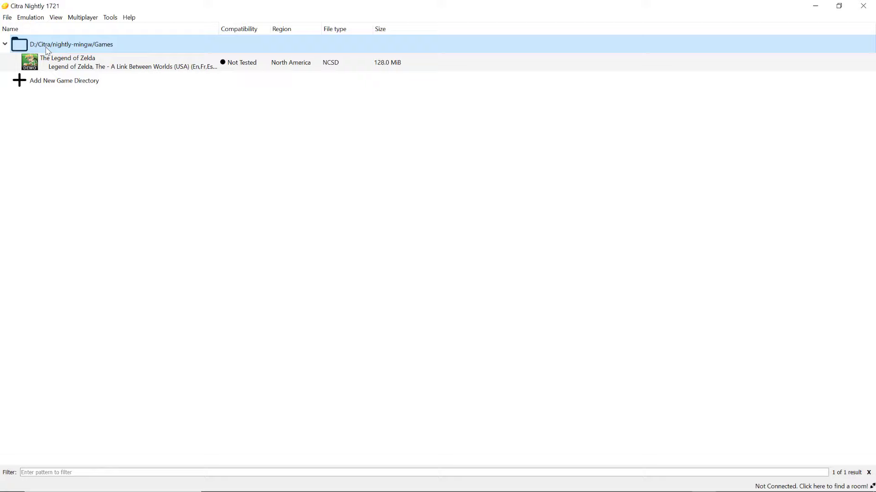
pyautogui.doubleClick(63, 81)
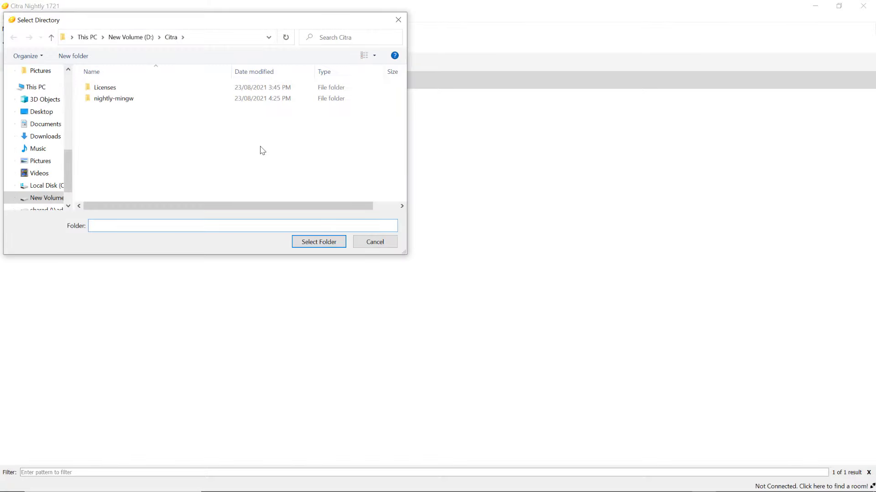
pyautogui.click(373, 244)
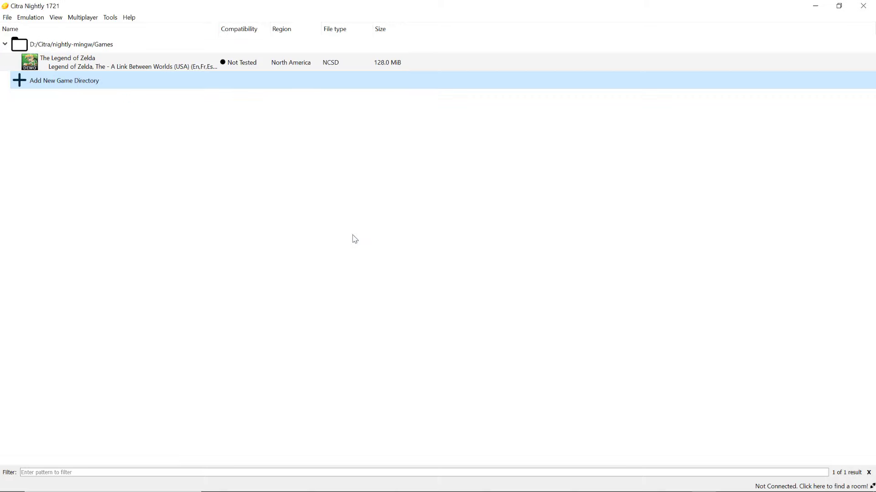
pyautogui.click(65, 68)
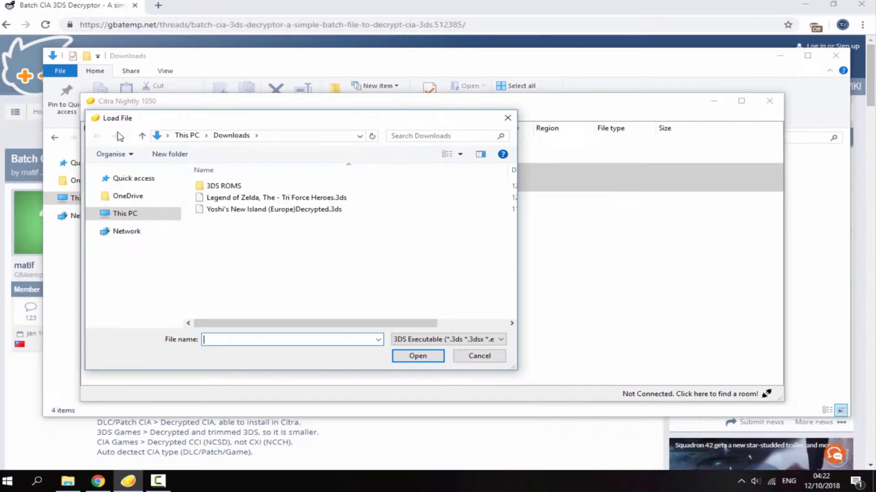
# - Load the game file "Legend of Zelda, The - Tri Force Heroes.3ds" from the Downloads folder
pyautogui.click(252, 199)
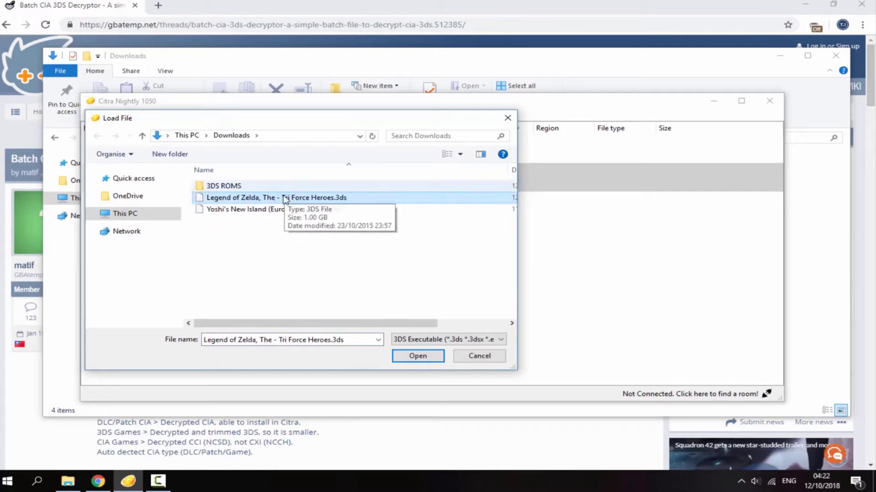
pyautogui.click(412, 357)
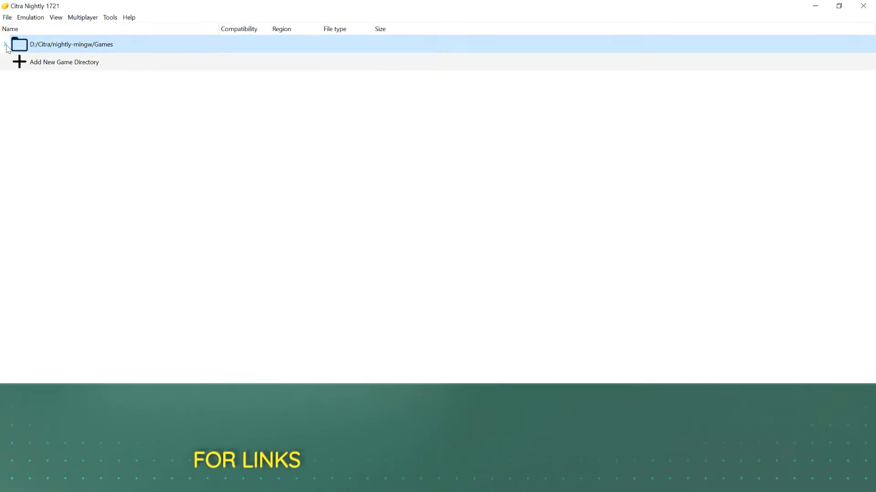
# - Expand the D:/Citra/nightly-mingw/Games directory and launch The Legend of Zelda
pyautogui.click(6, 44)
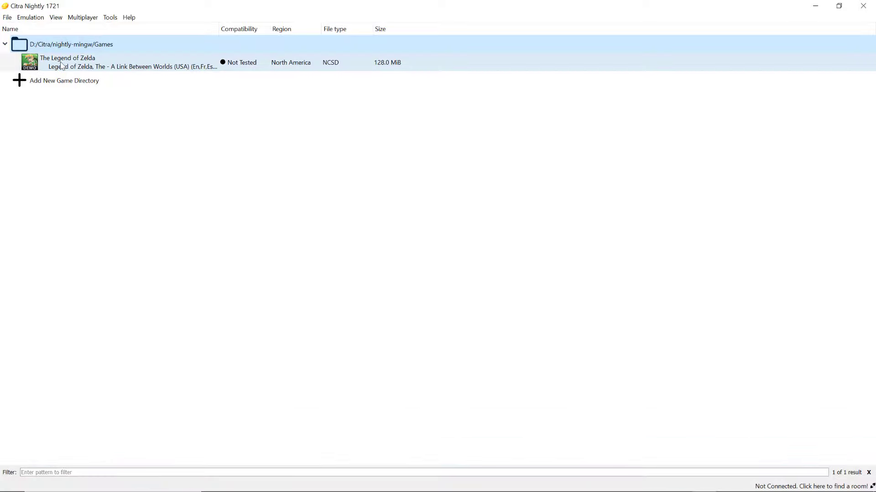
pyautogui.click(63, 67)
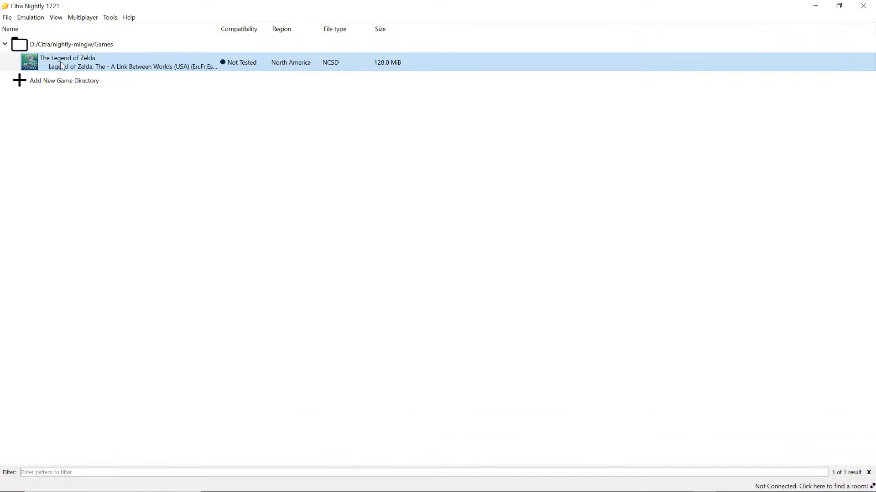
pyautogui.doubleClick(62, 66)
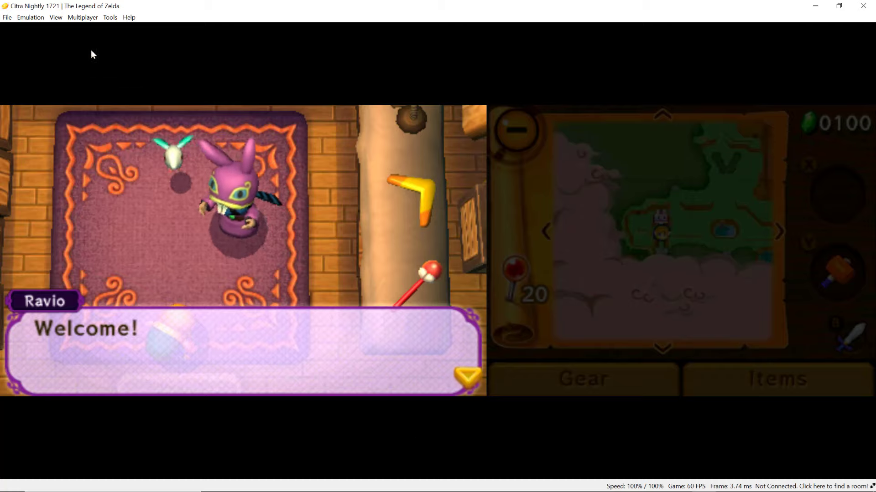
# - Open the emulator configuration, look through the general and system settings, and set the graphics internal resolution to 6x Native (2400x1440)
pyautogui.click(30, 17)
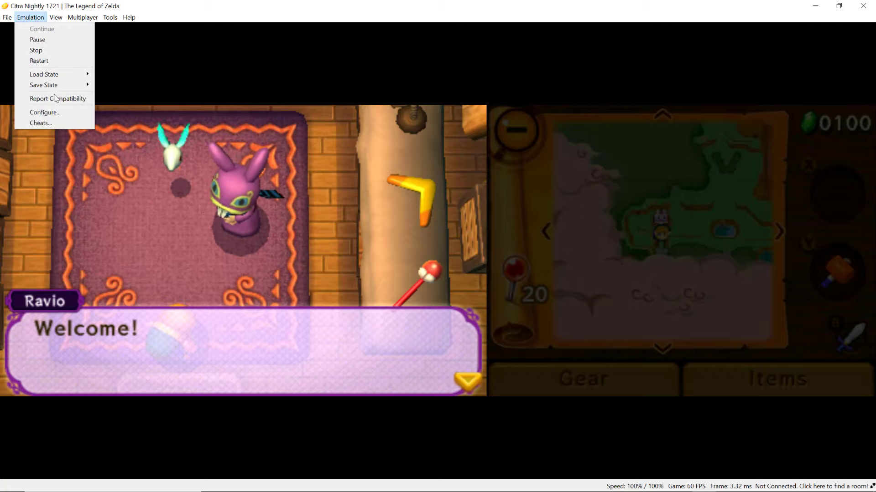
pyautogui.click(54, 111)
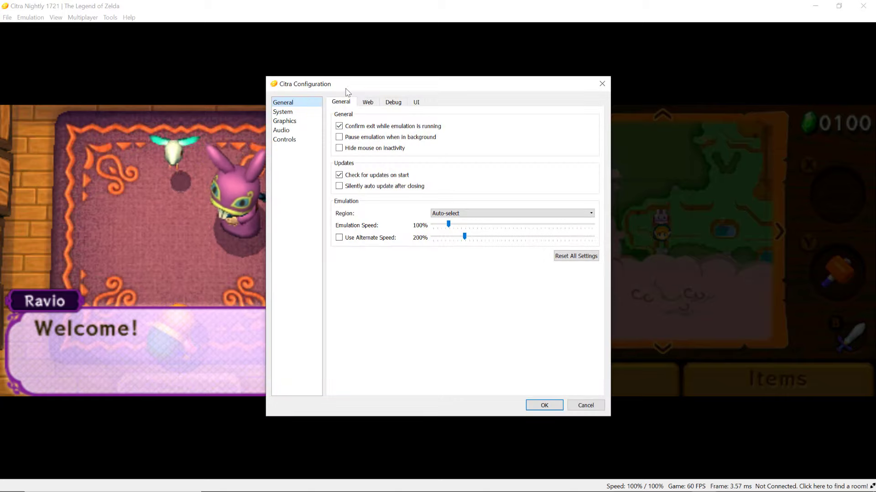
pyautogui.moveTo(347, 91); pyautogui.dragTo(481, 90)
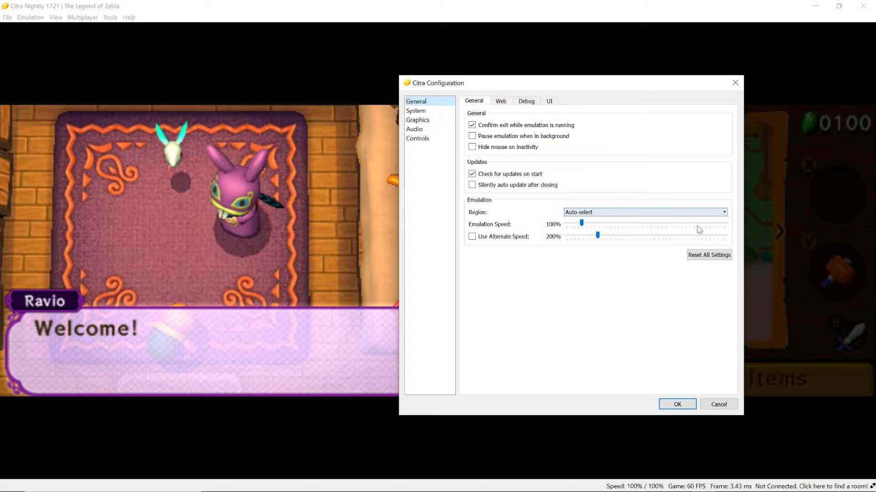
pyautogui.click(415, 111)
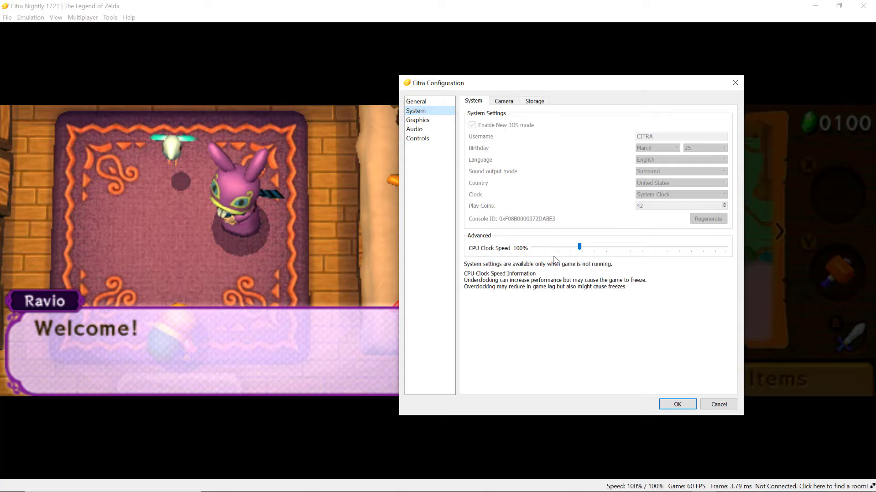
pyautogui.click(420, 122)
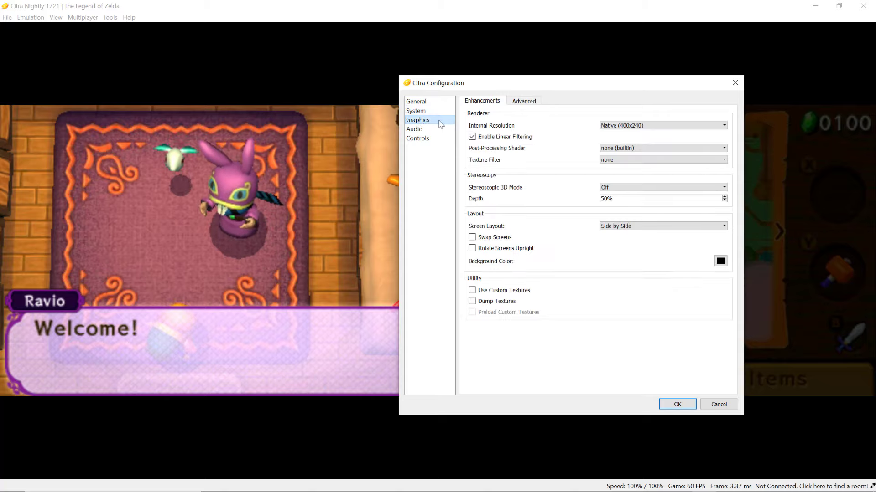
pyautogui.click(603, 127)
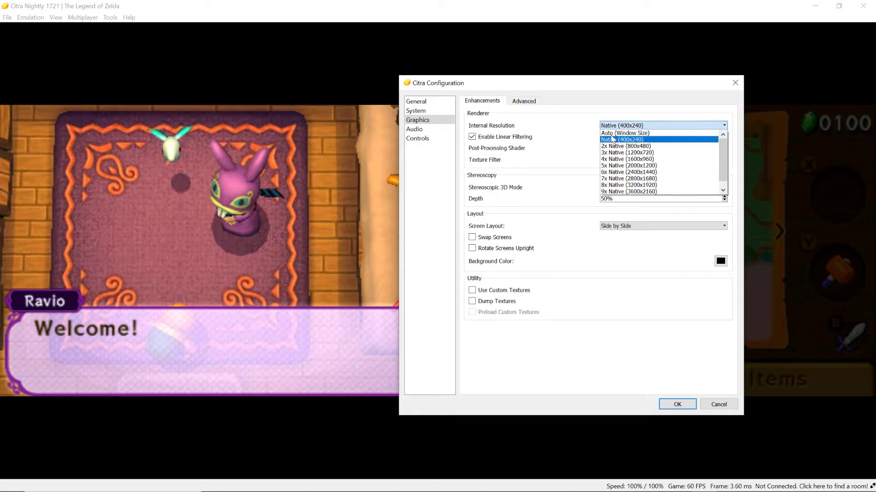
pyautogui.click(612, 172)
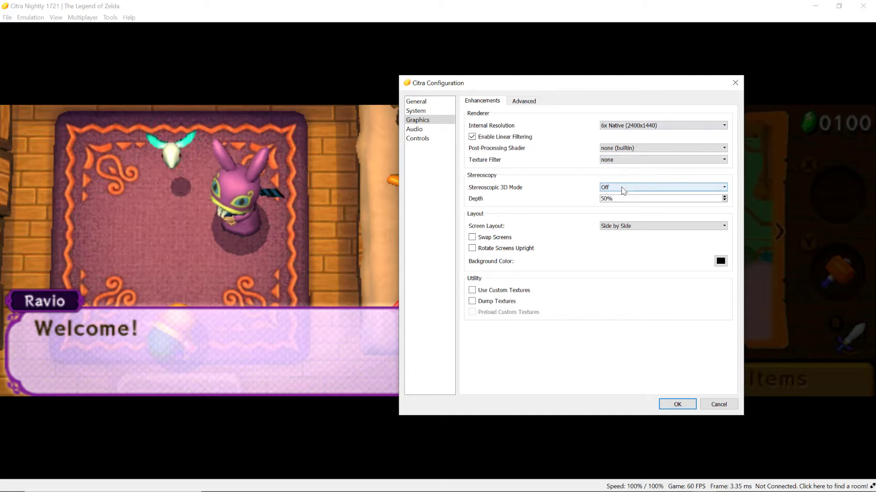
# - Set the Stereoscopic 3D Mode to Side by Side with a depth of 50%
pyautogui.click(623, 189)
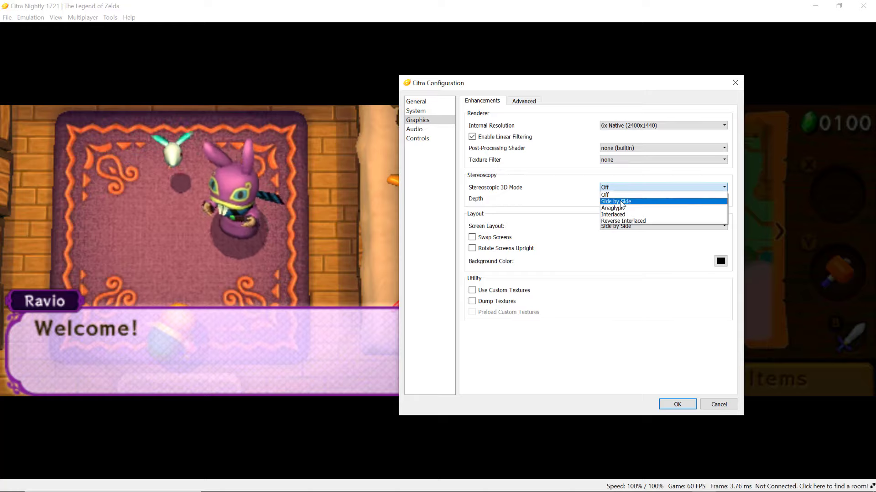
pyautogui.click(621, 202)
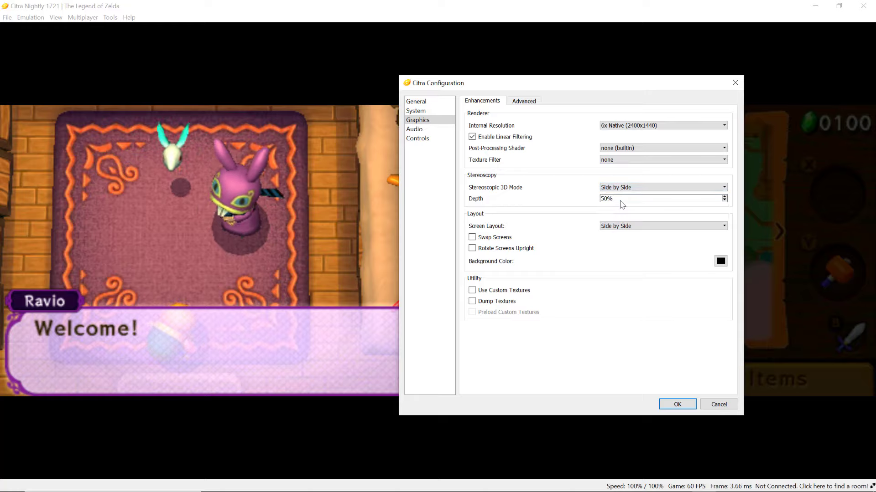
pyautogui.click(724, 197)
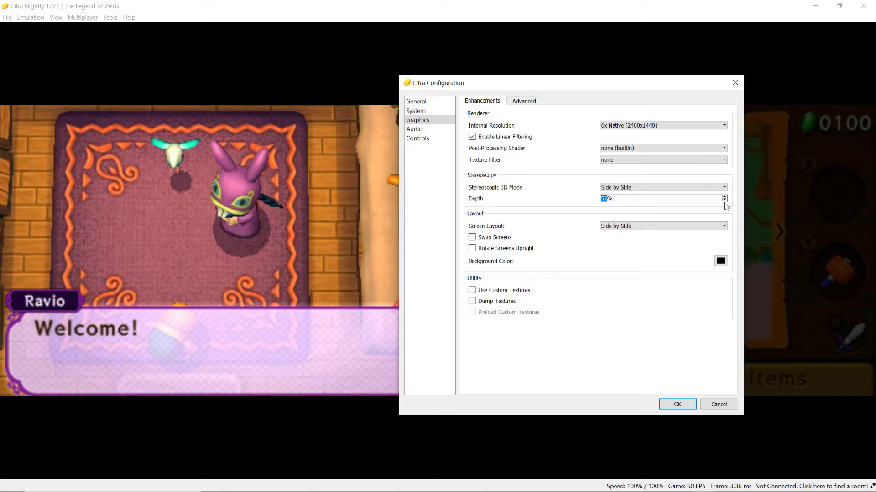
pyautogui.click(725, 201)
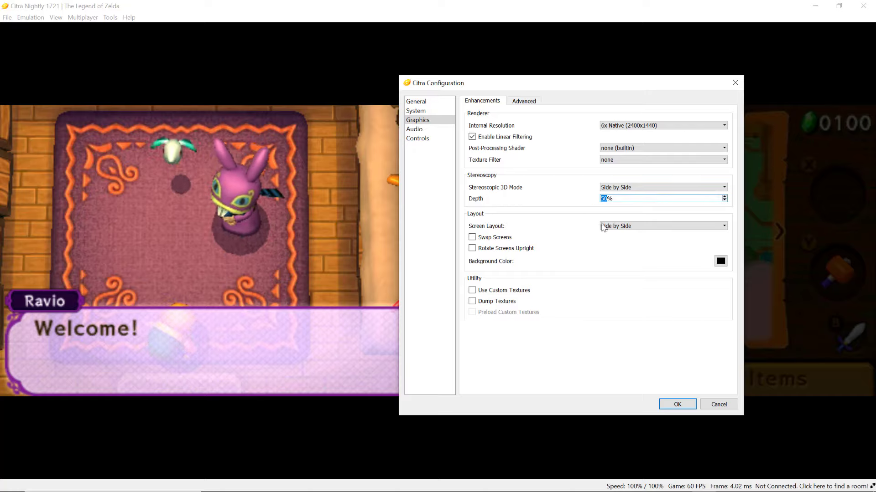
# - Set the screen layout to Default and apply the configuration
pyautogui.click(620, 228)
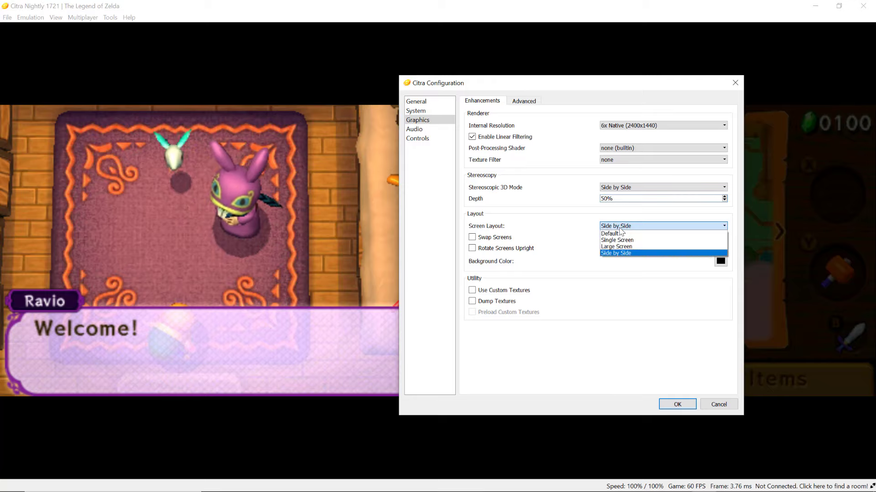
pyautogui.click(620, 234)
pyautogui.click(677, 404)
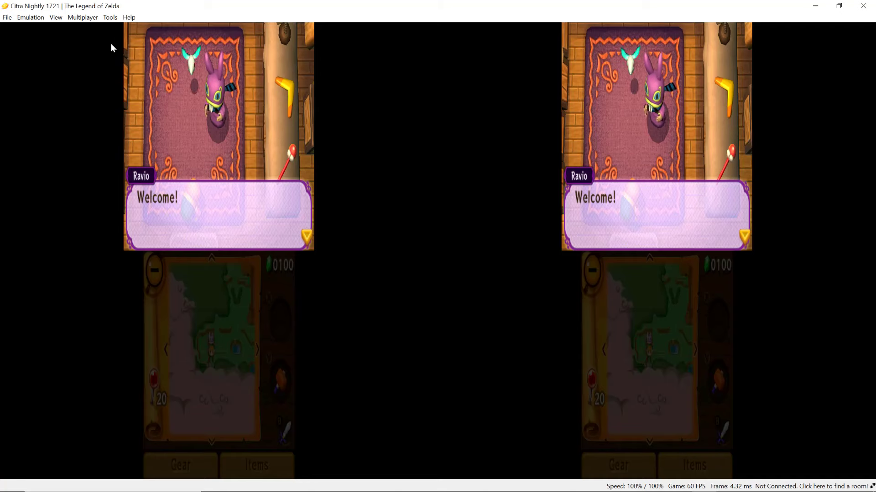
# - Open the emulator configuration, set the graphics screen layout to Side by Side and apply it
pyautogui.click(110, 18)
pyautogui.moveTo(32, 20)
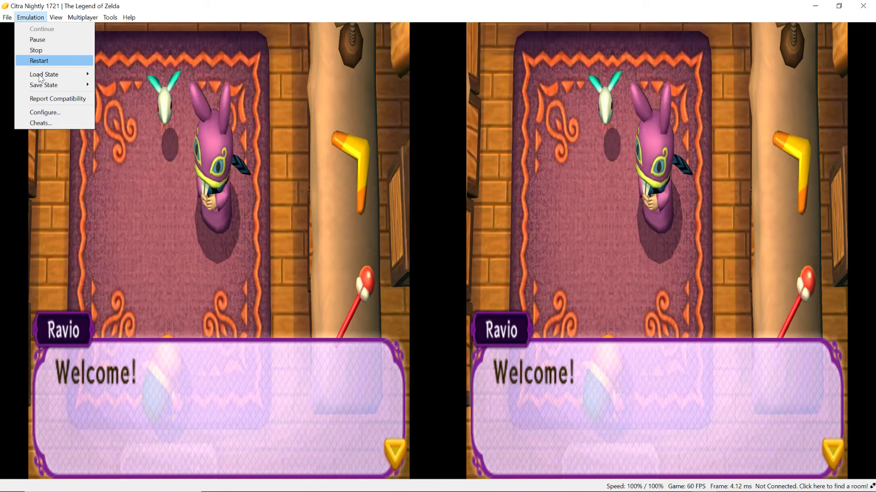
pyautogui.press('Escape')
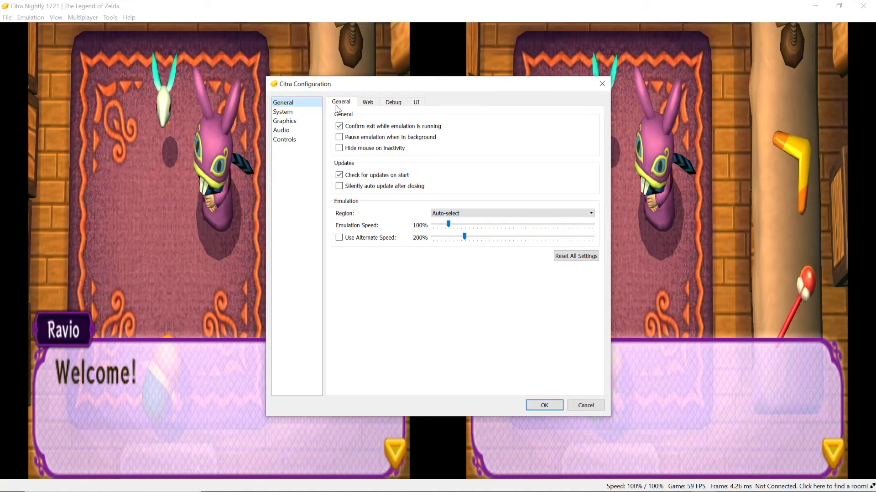
pyautogui.click(298, 130)
pyautogui.click(301, 122)
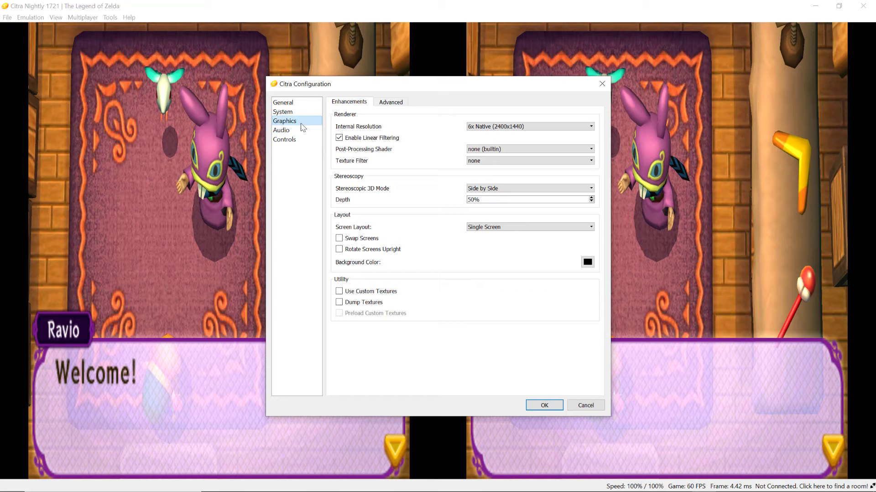
pyautogui.click(488, 227)
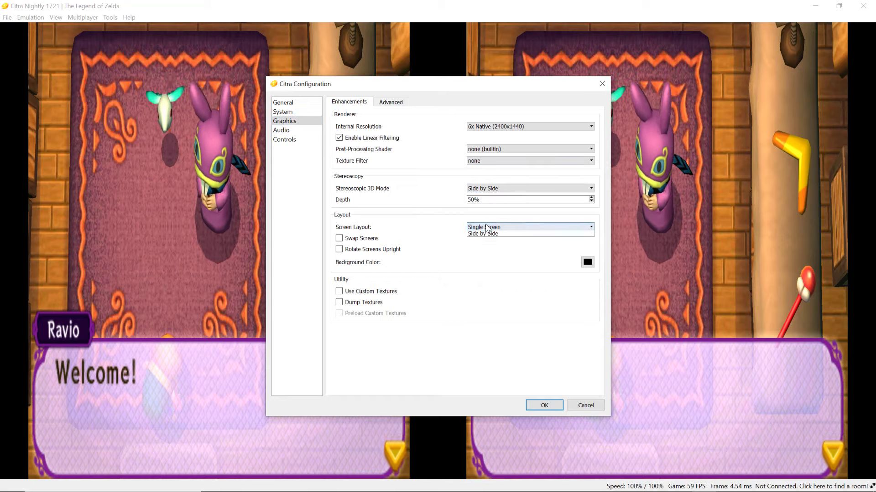
pyautogui.click(488, 254)
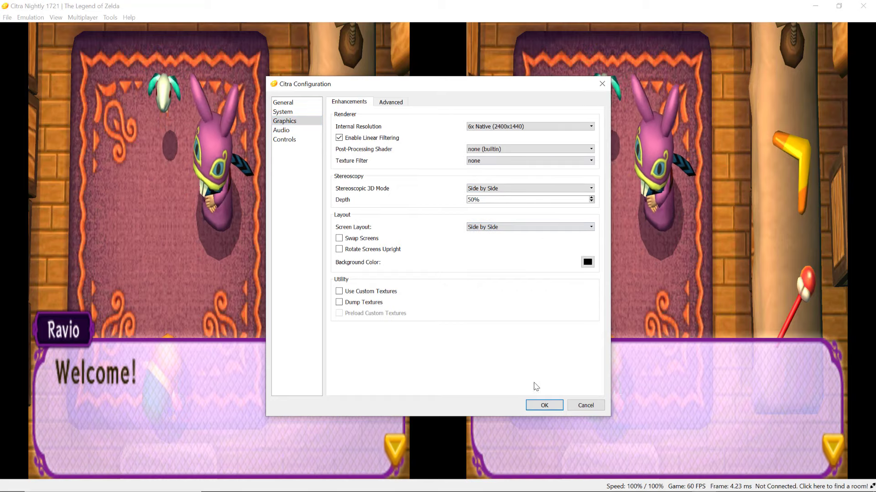
pyautogui.click(541, 405)
# - Open the emulator configuration again with the game running
pyautogui.click(21, 19)
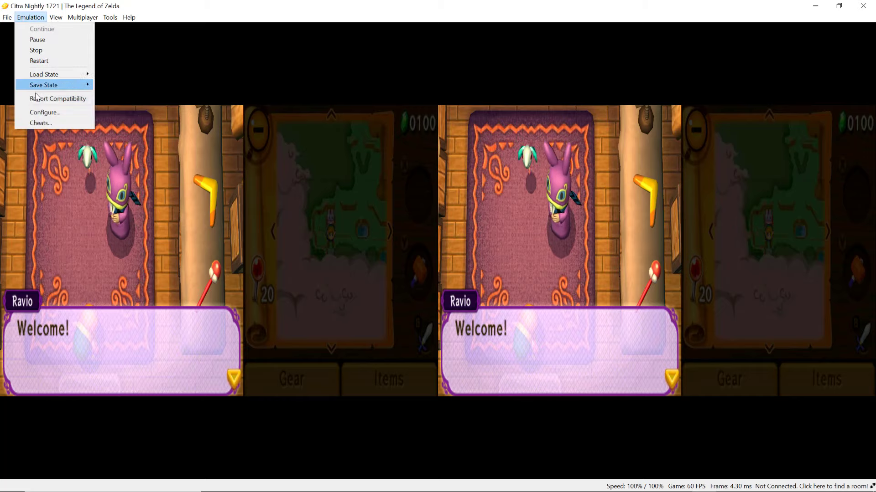
pyautogui.click(91, 112)
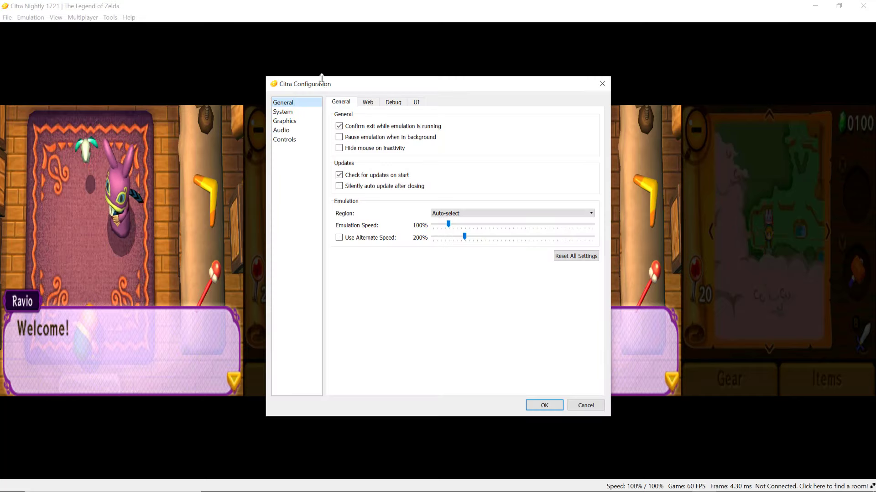
pyautogui.moveTo(333, 90); pyautogui.dragTo(459, 91)
pyautogui.click(431, 142)
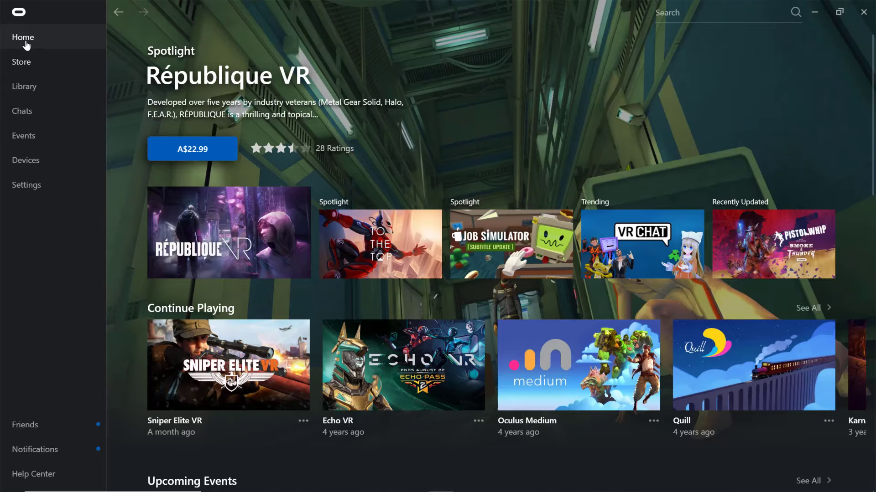
# - Switch to the Oculus desktop app and open the Store's search
pyautogui.click(28, 65)
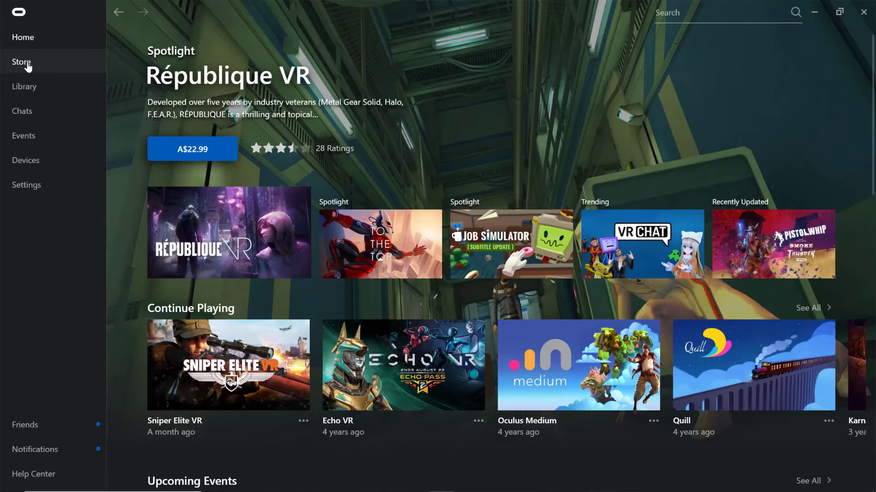
pyautogui.click(710, 12)
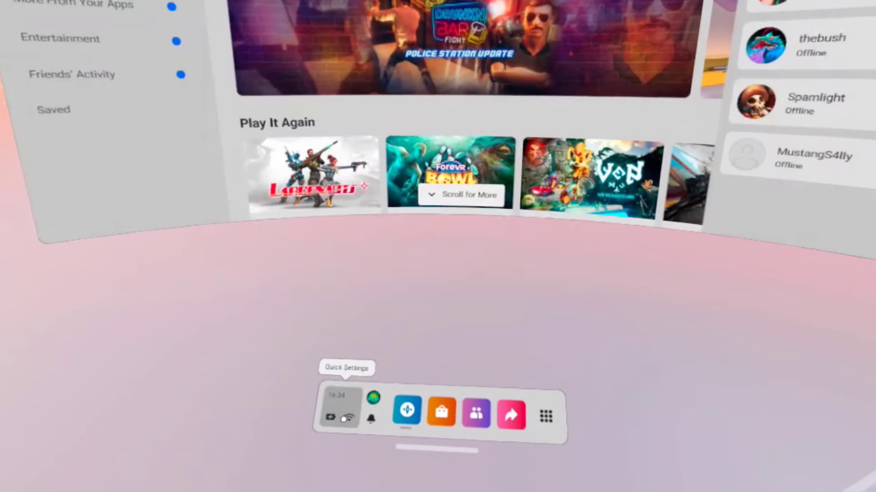
# - Open the Quick Settings in the Quest headset
pyautogui.click(349, 412)
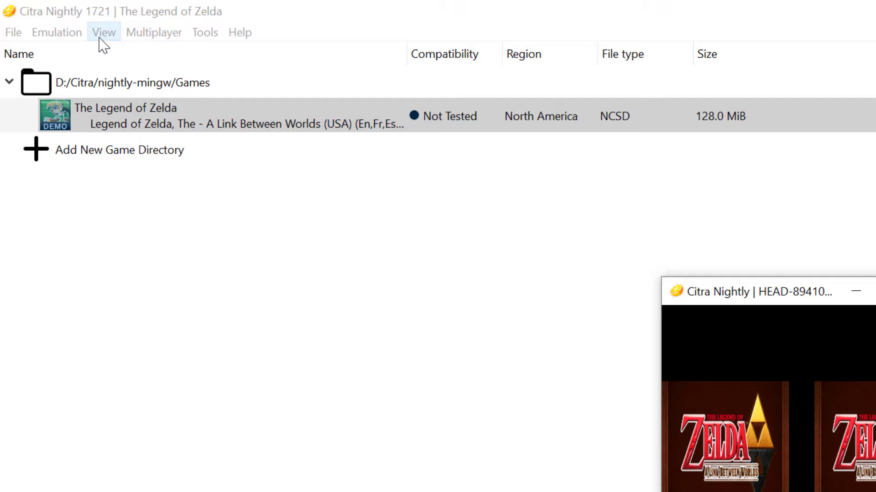
# - Switch to Citra and show The Legend of Zelda in fullscreen
pyautogui.click(99, 39)
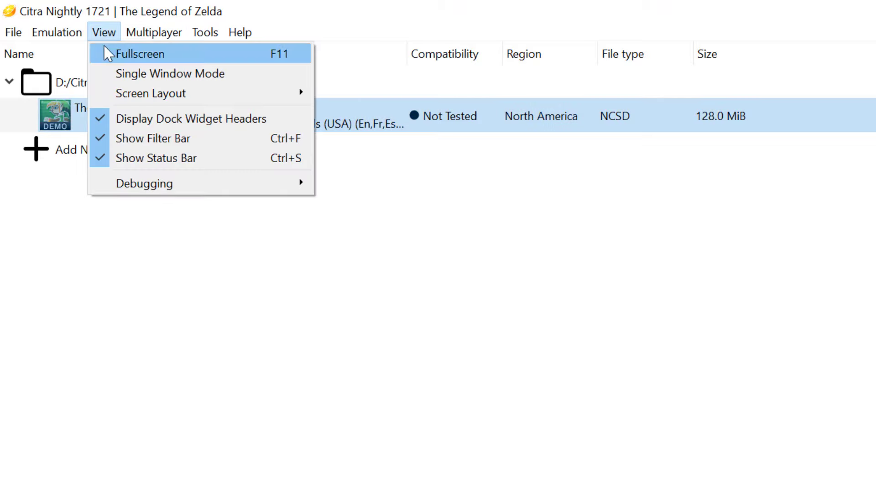
pyautogui.click(111, 54)
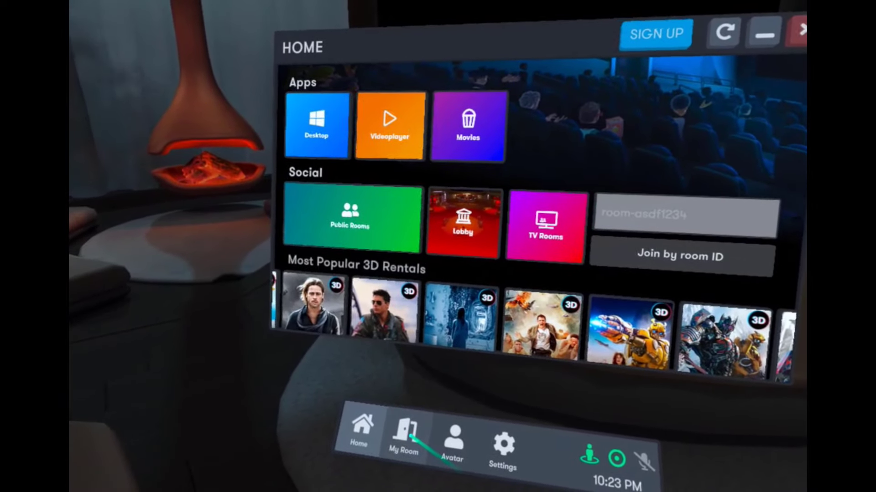
# - Switch to the Bigscreen room in the headset and open the Desktop settings of My Room
pyautogui.click(393, 440)
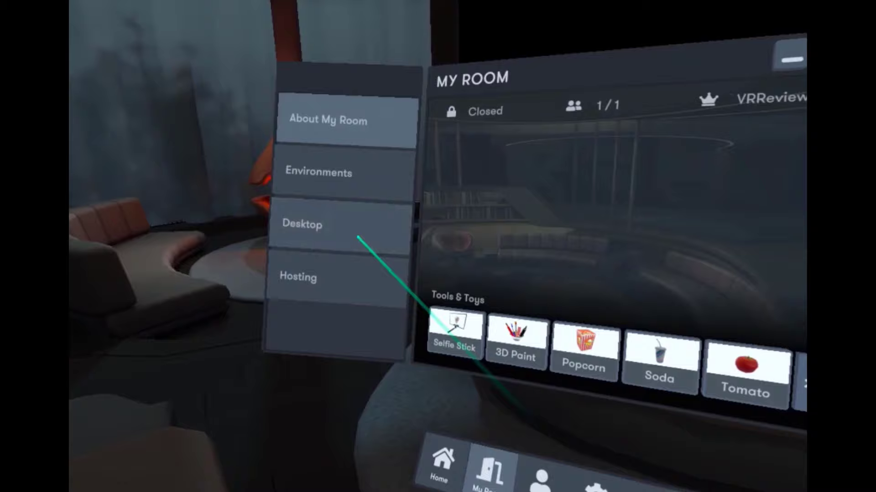
pyautogui.click(351, 236)
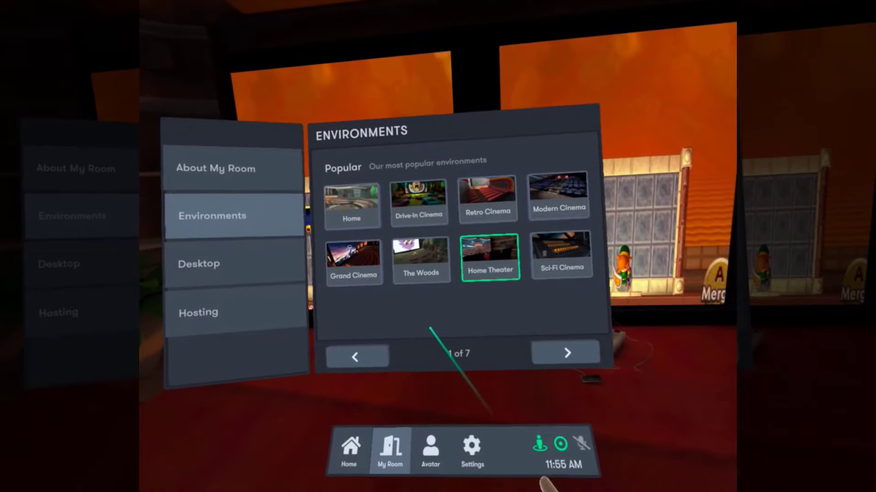
# - Change the virtual room's environment to The Woods and close the environment selection
pyautogui.click(422, 258)
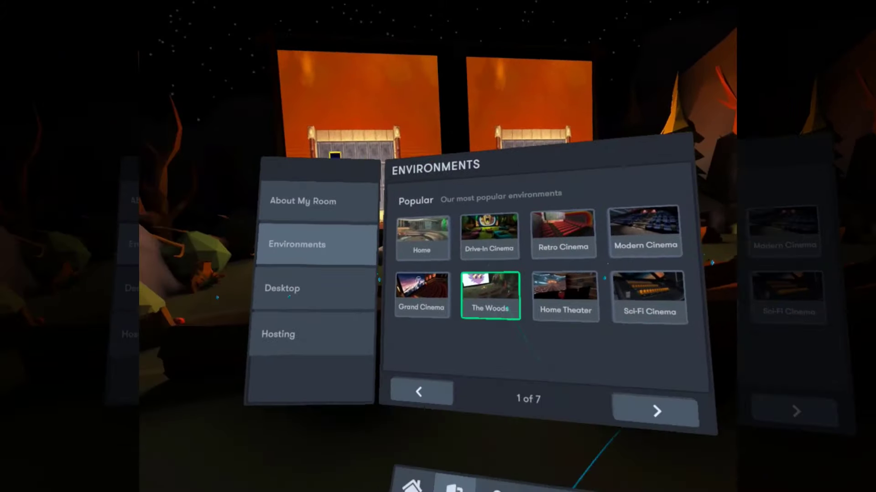
pyautogui.press('Escape')
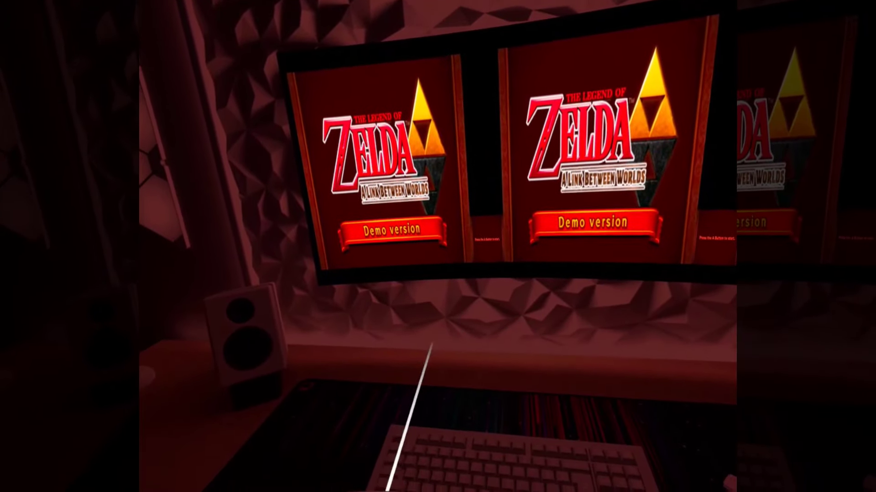
# - Switch to Virtual Desktop and try the Over Under, Full SBS and remaining side-by-side 3D modes for the game screen
pyautogui.moveTo(425, 292)
pyautogui.click(427, 358)
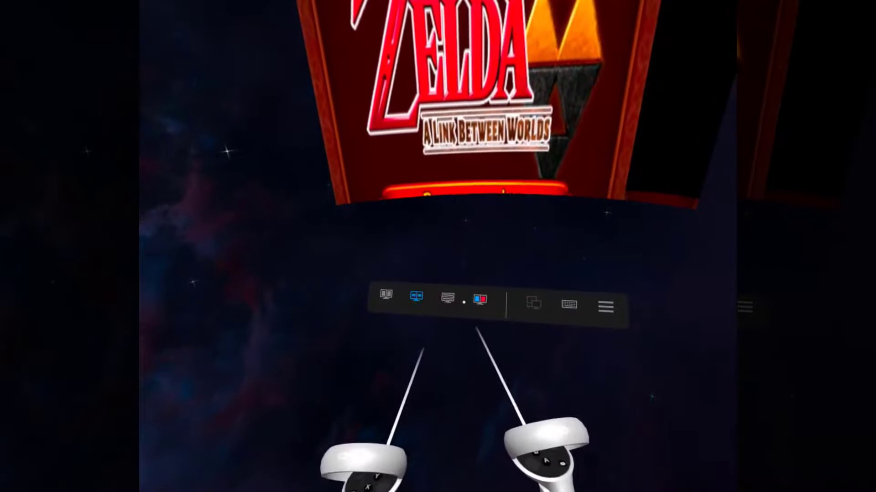
pyautogui.click(449, 300)
pyautogui.click(417, 298)
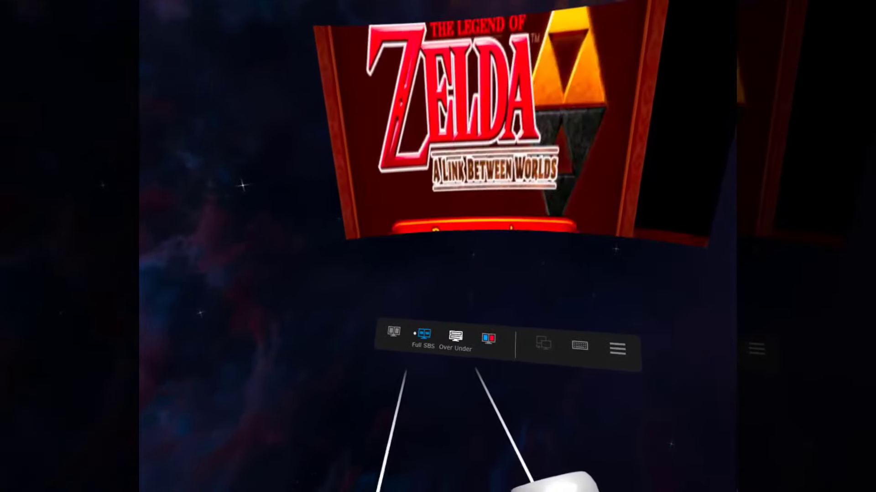
pyautogui.click(394, 334)
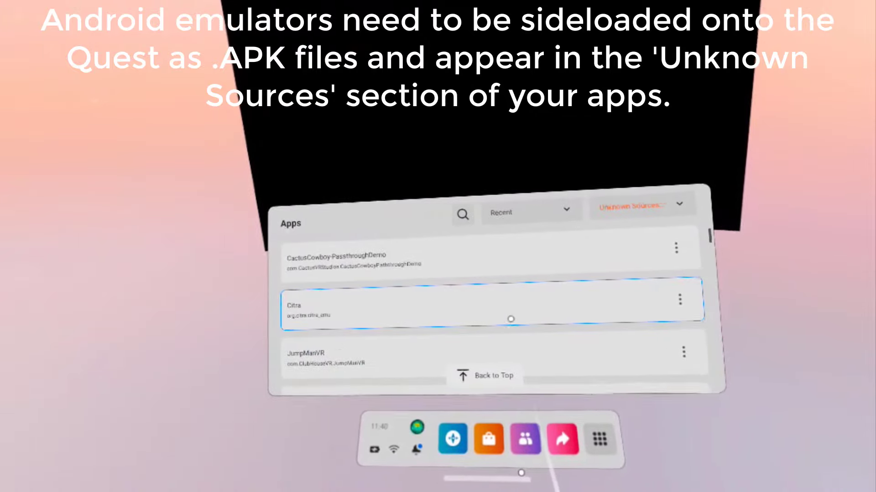
# - Switch from the Unknown Sources app list to the headset's Quick Settings
pyautogui.click(386, 440)
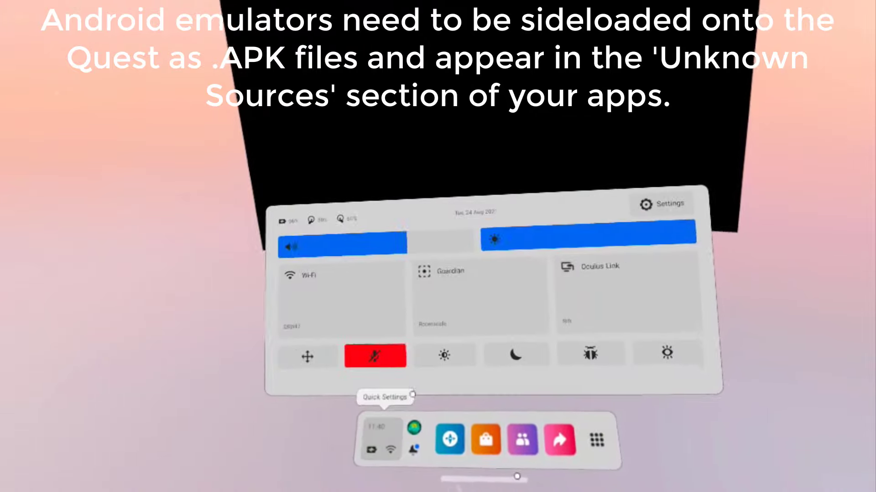